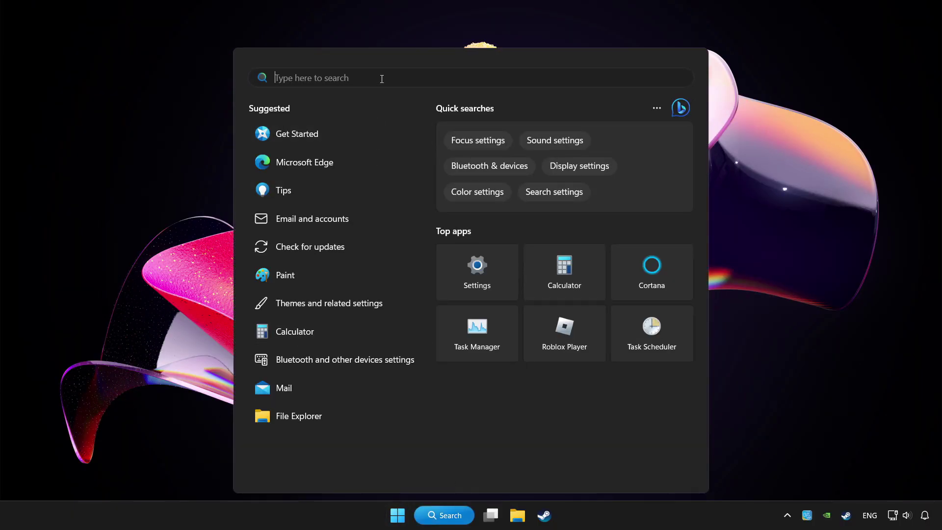
text(device managh)
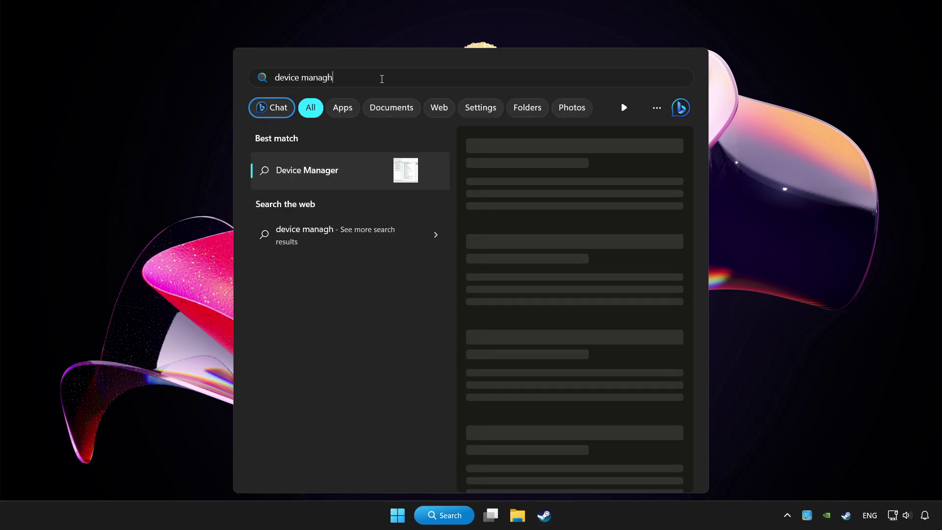
- Fix the misspelled search so "device manager" returns Device Manager as best match
key(BackSpace)
text(er)
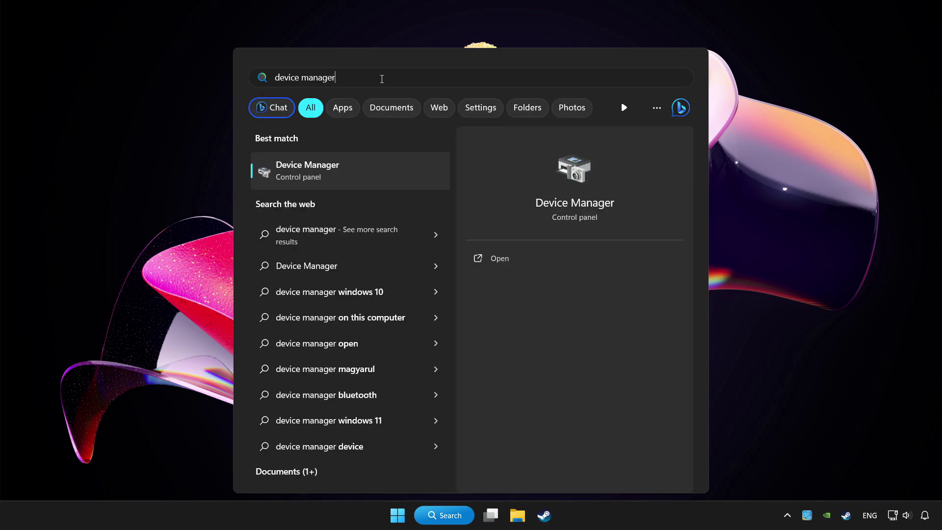
- Launch Device Manager, centre its window, and expand Xbox 360 Peripherals
click(388, 174)
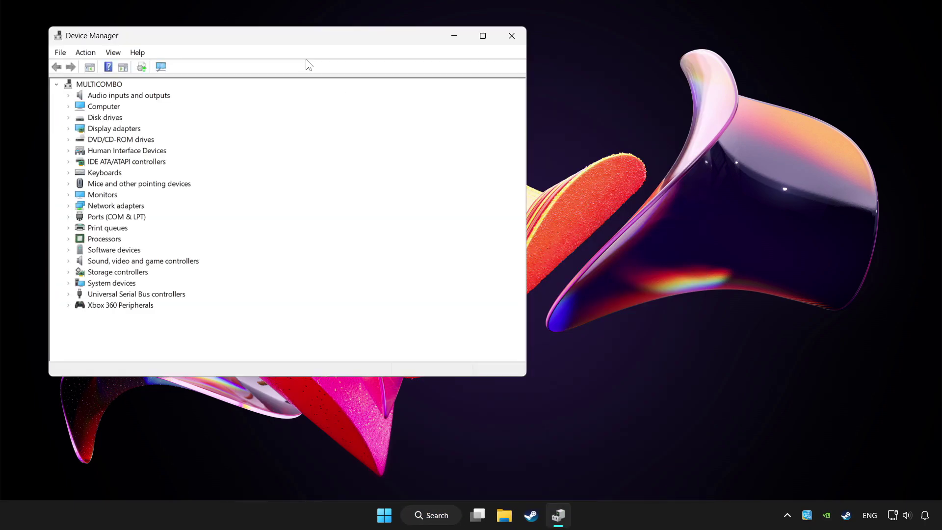
drag(278, 34, 442, 86)
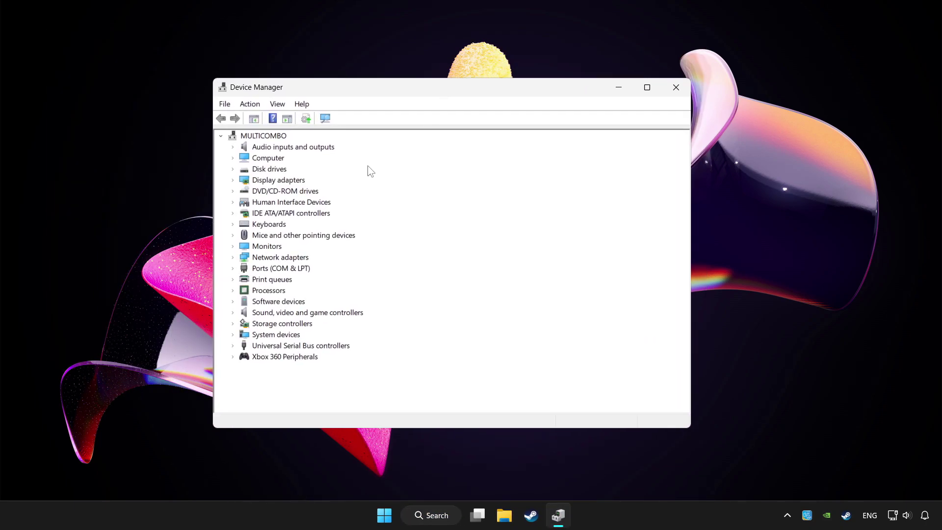
click(274, 360)
click(234, 357)
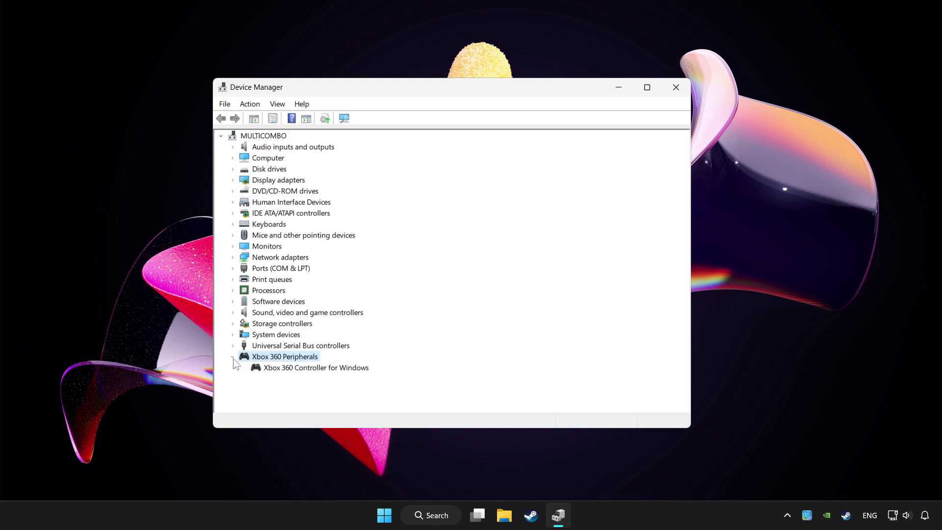
- Auto-search for an Xbox 360 Controller for Windows driver, confirming the best is installed
click(273, 369)
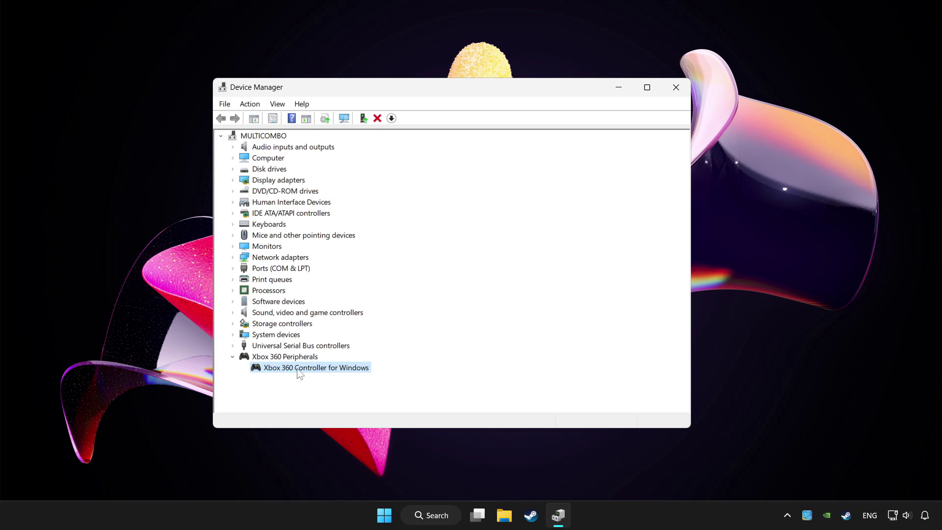
right_click(312, 369)
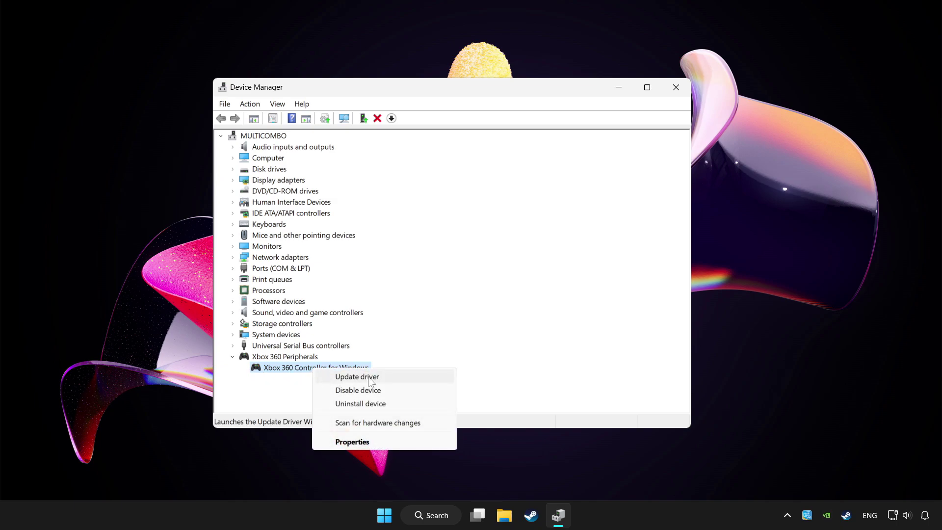
click(394, 376)
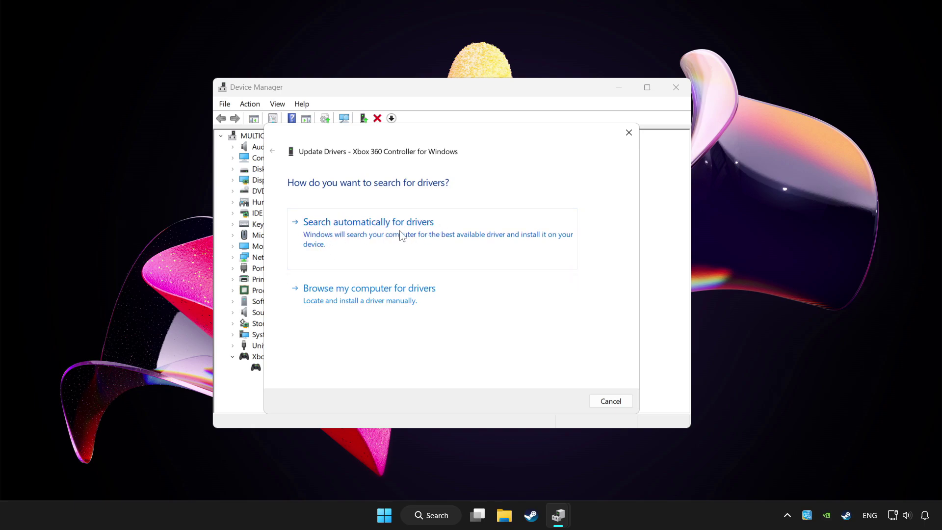
click(401, 235)
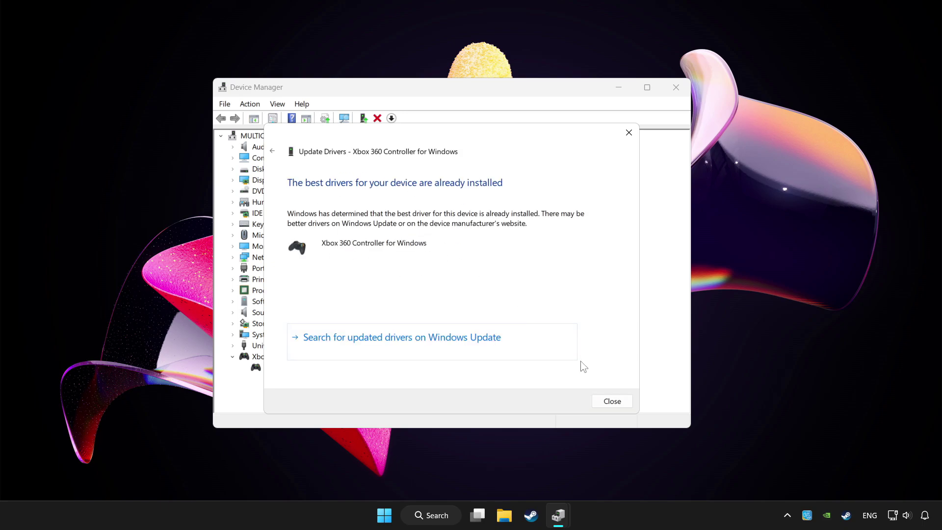
click(612, 401)
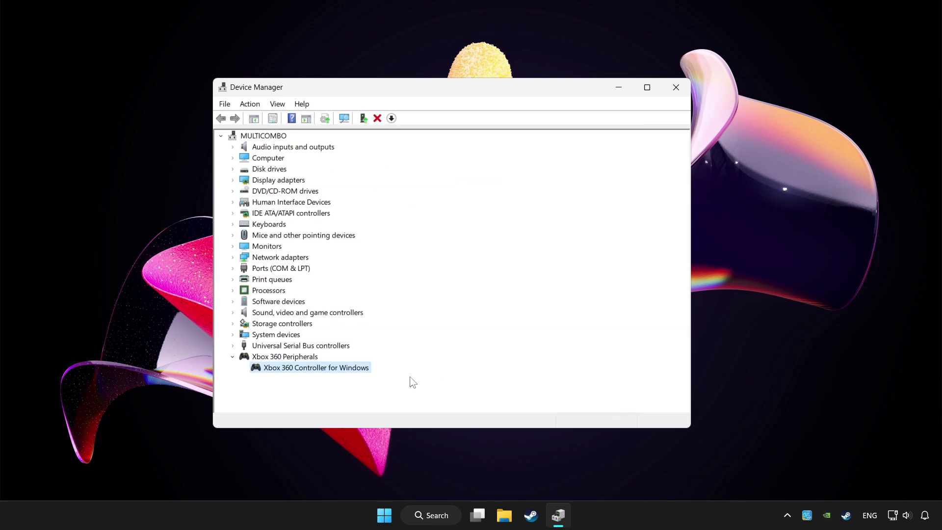
- Disable the Xbox 360 Controller for Windows, declining the restart prompt
right_click(306, 372)
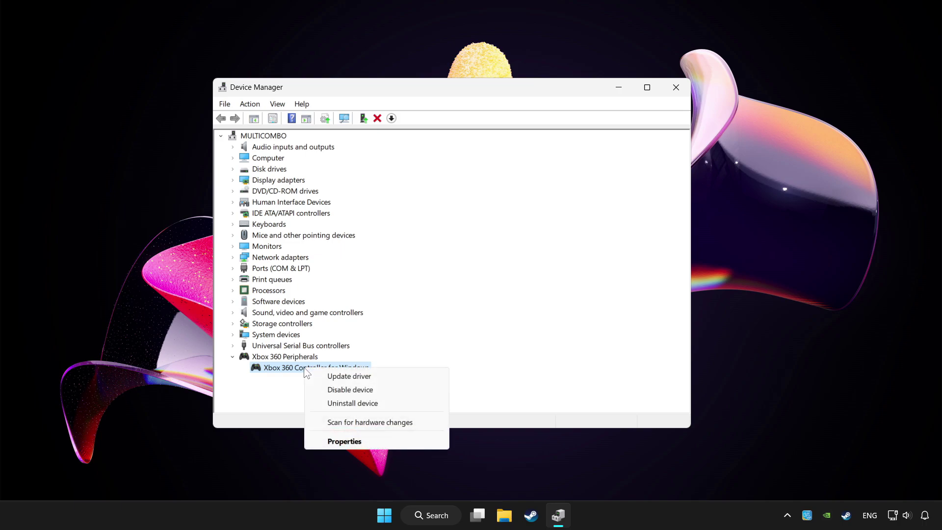
click(353, 392)
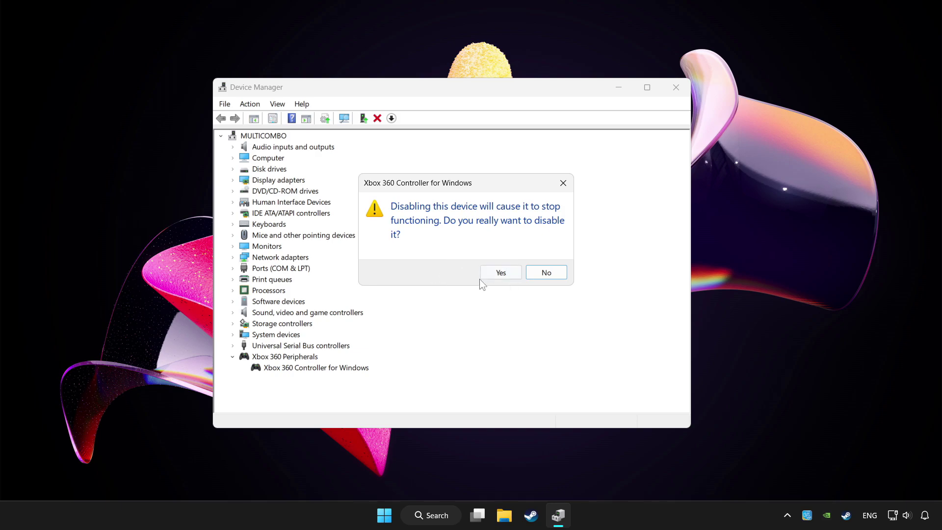
click(491, 274)
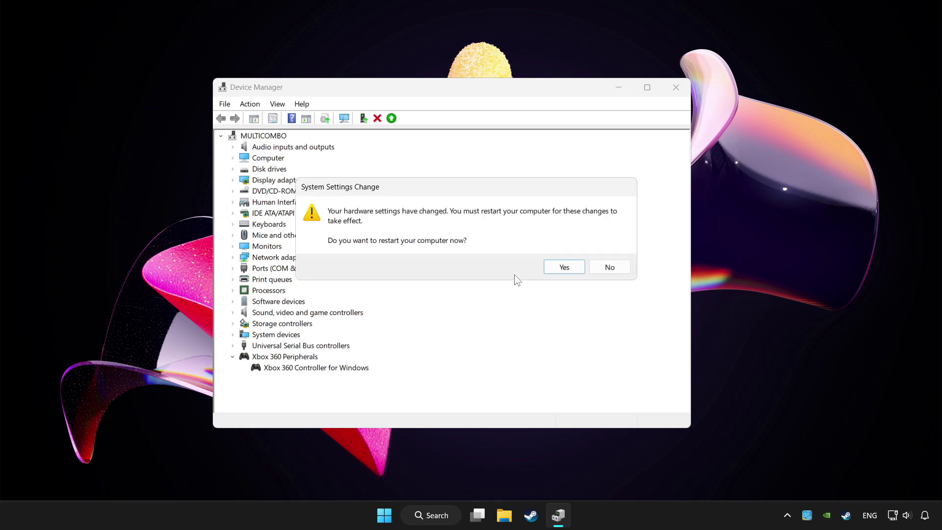
click(571, 268)
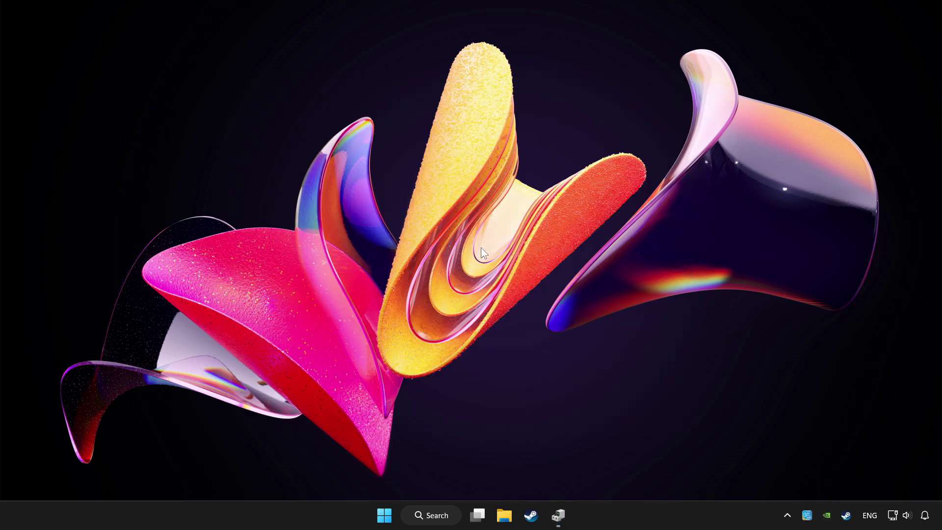
- Re-enable the Xbox 360 Controller for Windows in Device Manager
click(560, 513)
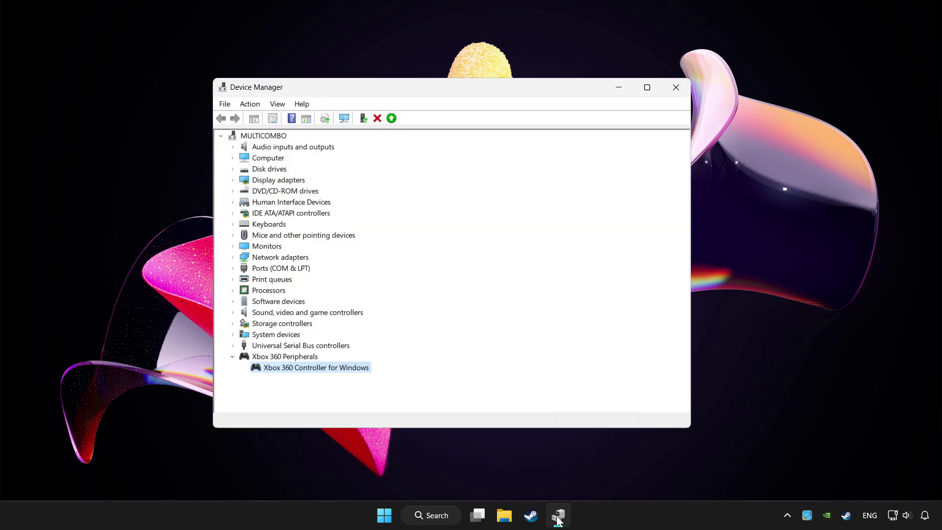
right_click(321, 370)
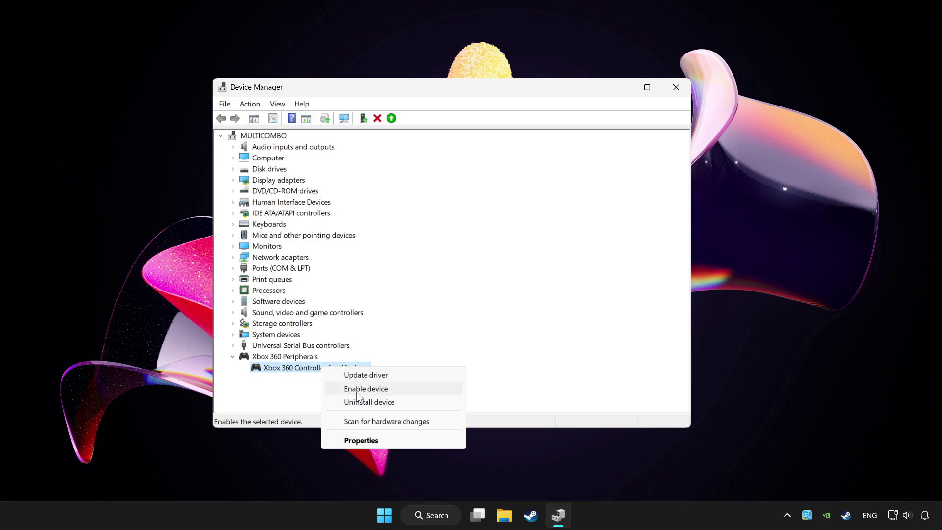
click(386, 389)
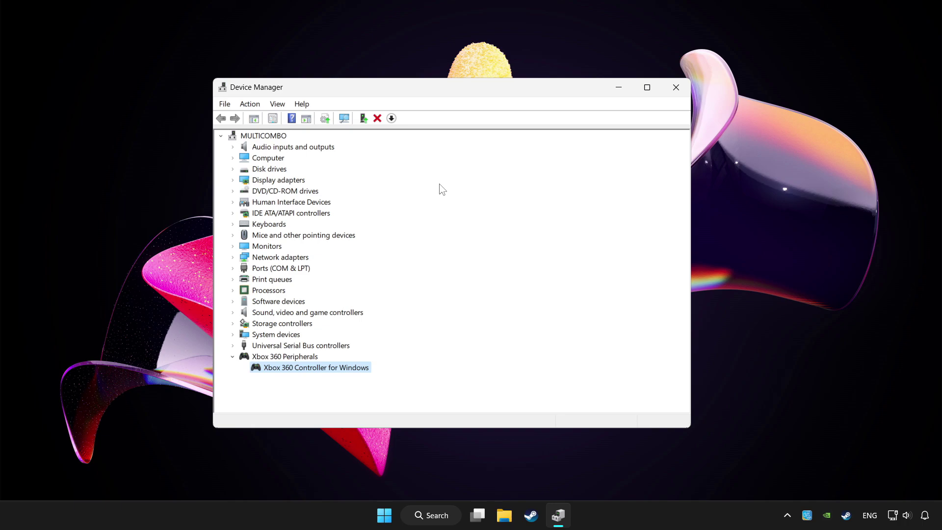
- Close Device Manager and bring up a centred Game Controllers panel from a "controller" search
click(677, 89)
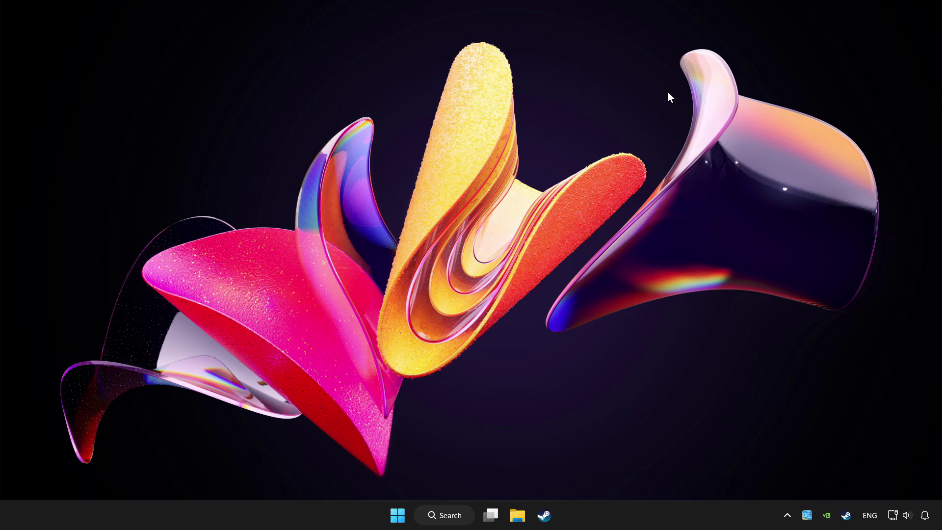
click(456, 519)
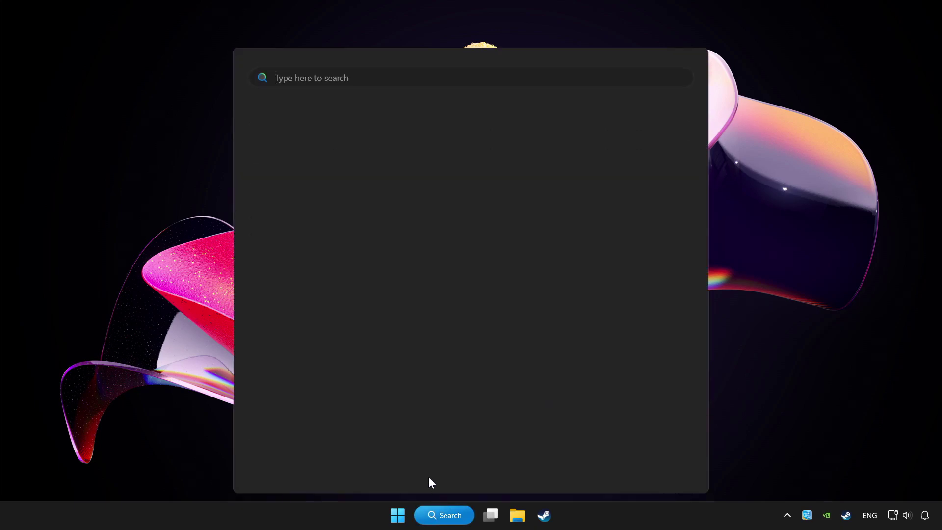
text(controller)
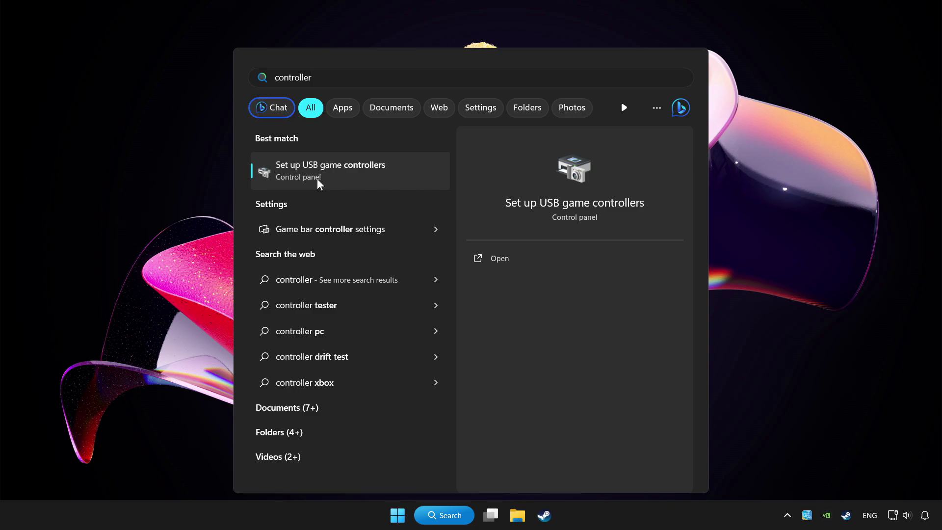
click(381, 179)
drag(183, 37, 498, 155)
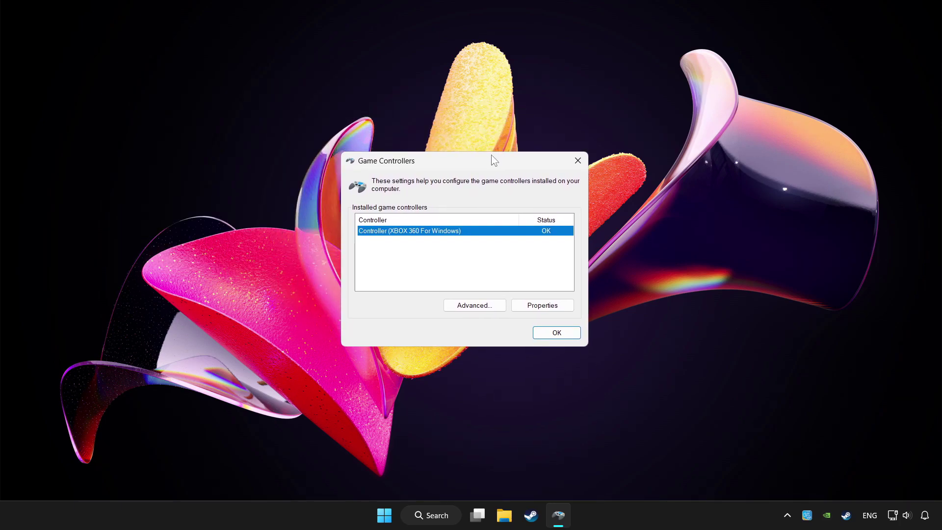
- Reset the XBOX 360 controller's calibration to defaults in its properties
click(541, 306)
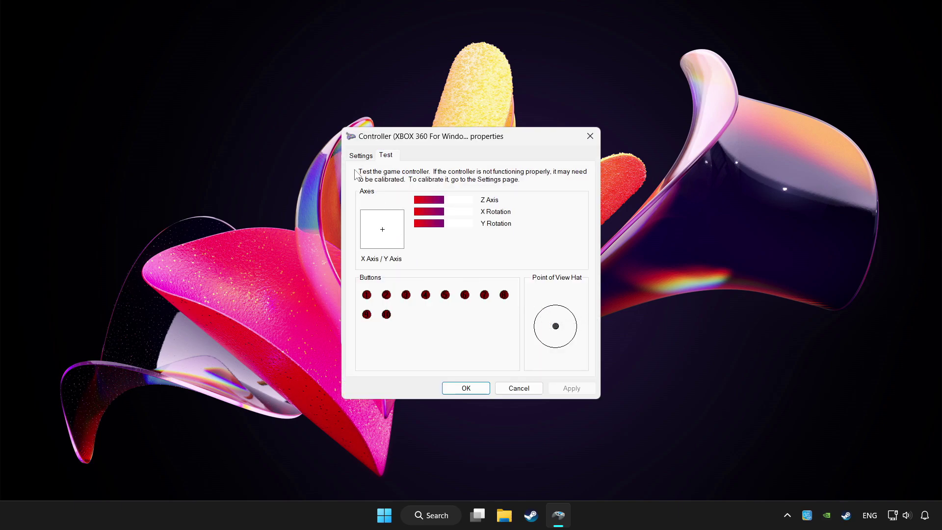
click(360, 160)
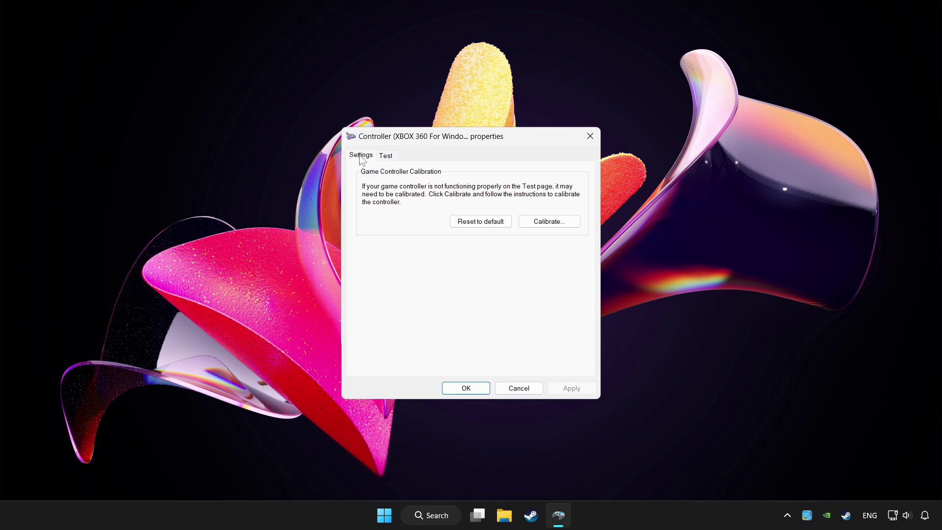
click(478, 225)
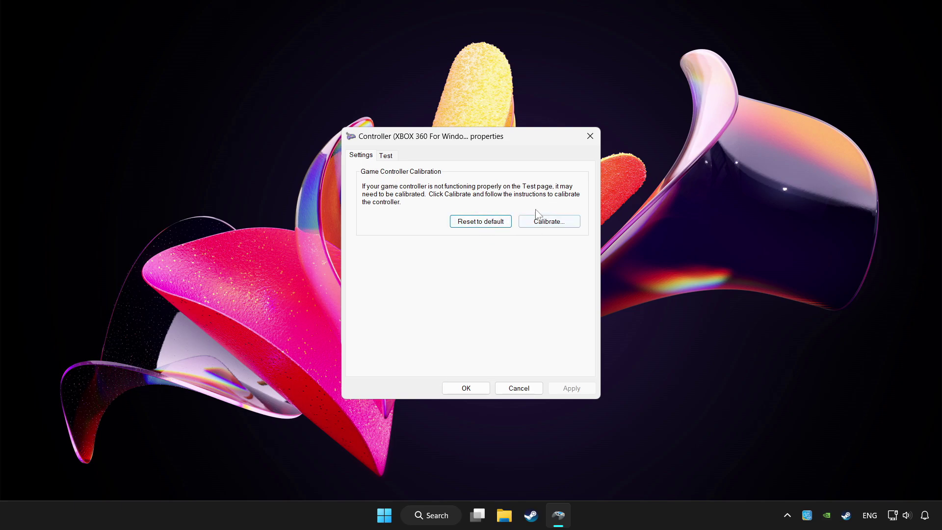
- Calibrate the controller's center point and axes through the wizard and finish
click(559, 230)
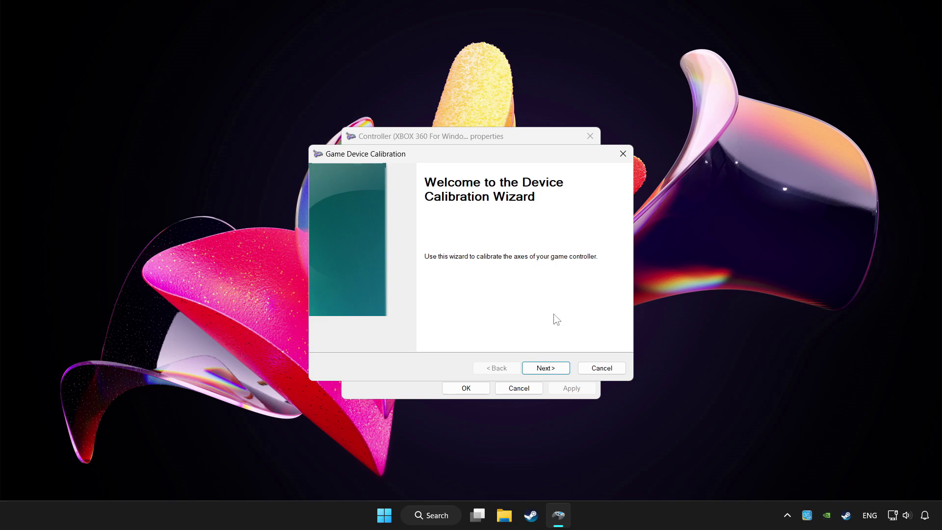
click(560, 371)
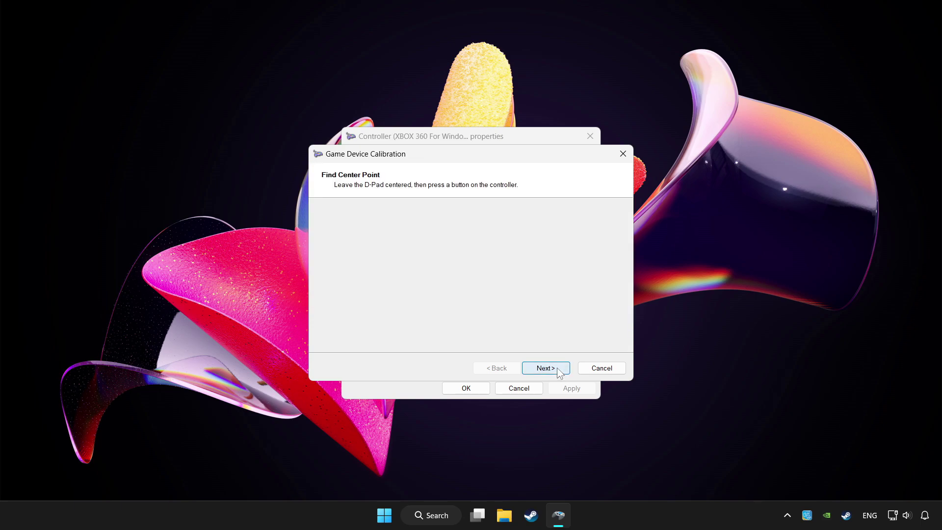
click(560, 371)
click(558, 372)
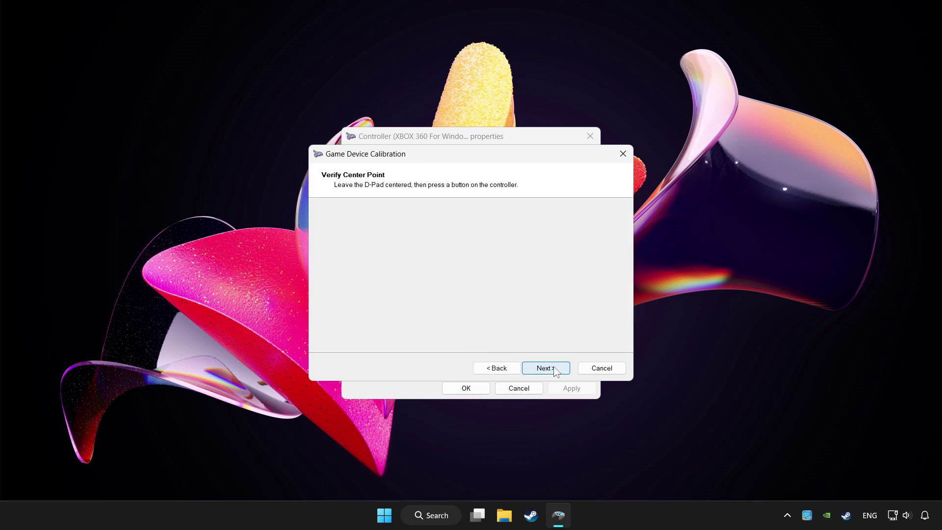
click(556, 371)
click(556, 372)
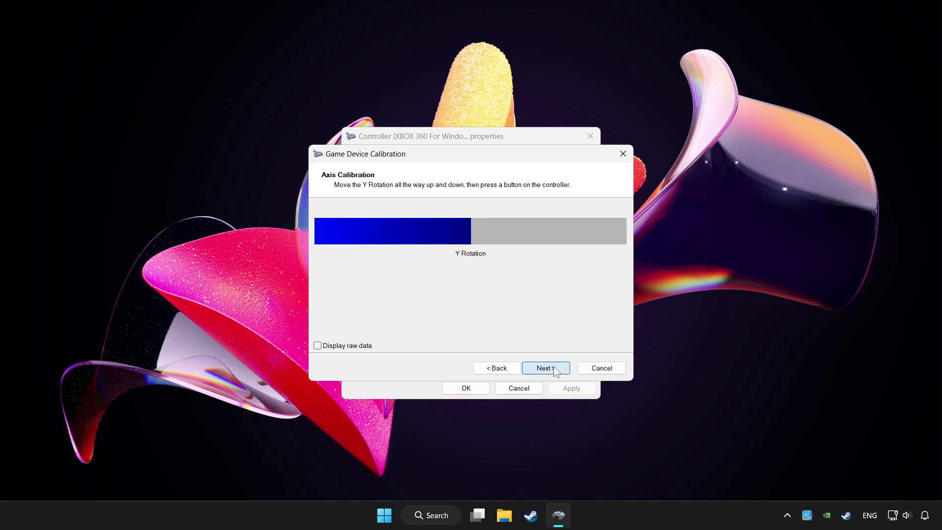
click(556, 371)
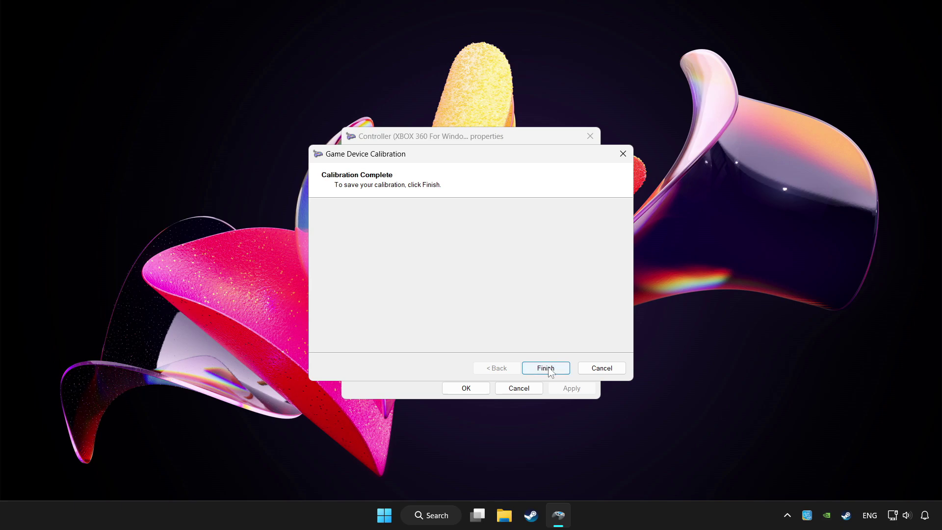
click(548, 368)
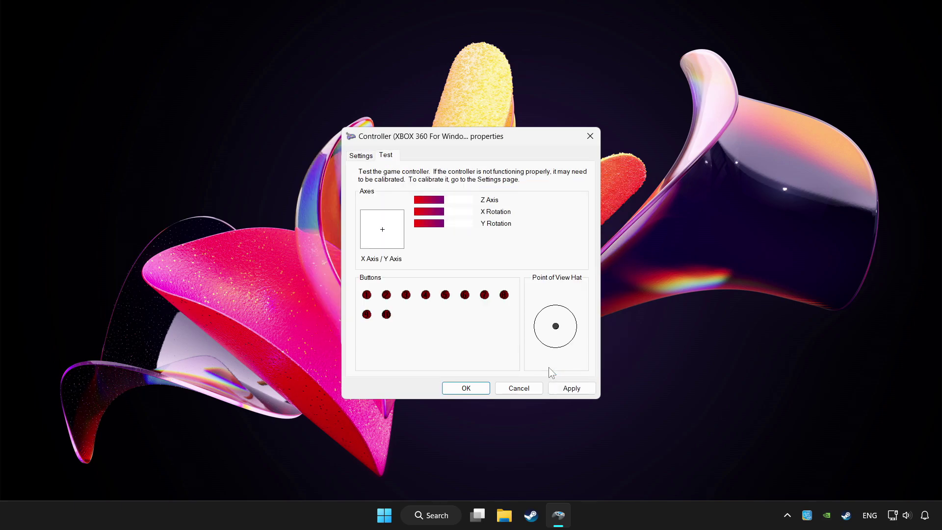
- Apply the calibration and close the controller properties and Game Controllers dialogs
click(571, 389)
click(461, 390)
click(554, 336)
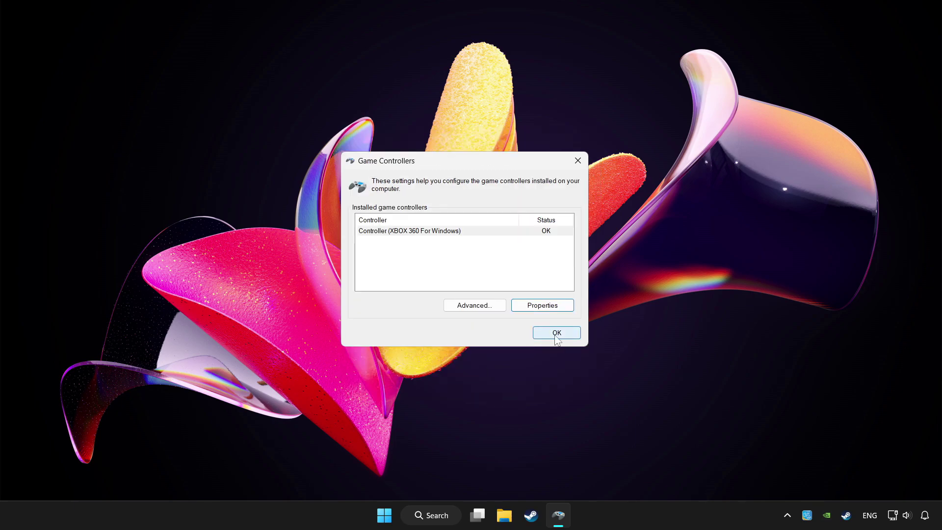
click(556, 333)
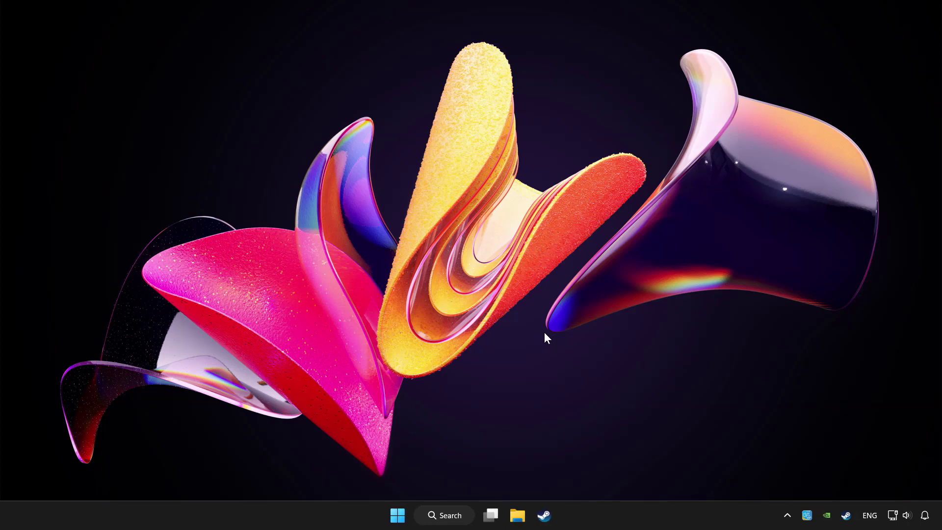
- Launch Steam, dismiss the Add a Game menu, and view YOUR PROBLEMATIC GAME in the Library
click(546, 517)
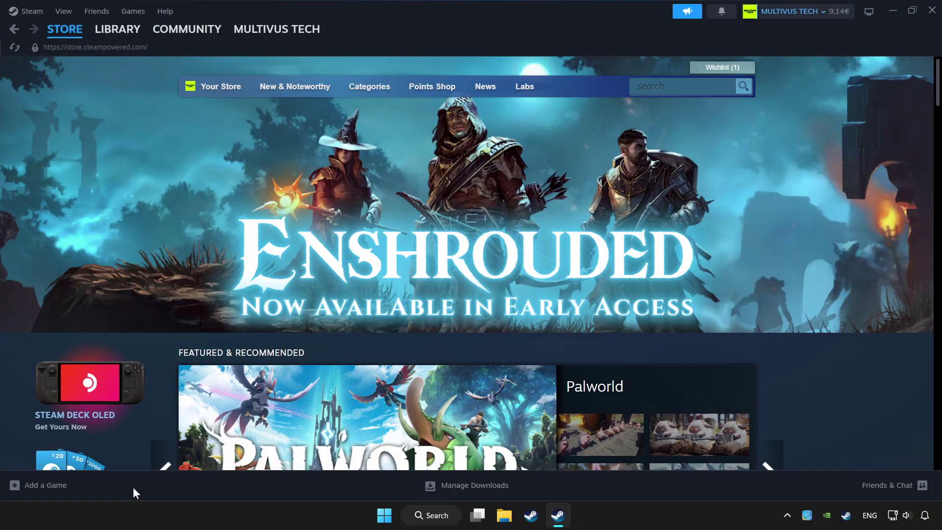
click(50, 490)
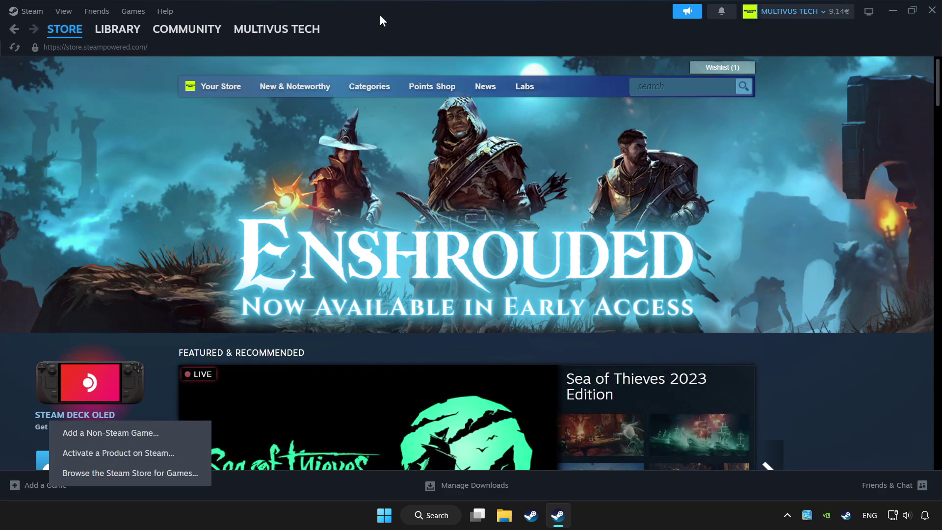
click(380, 14)
mouse_move(117, 29)
click(115, 35)
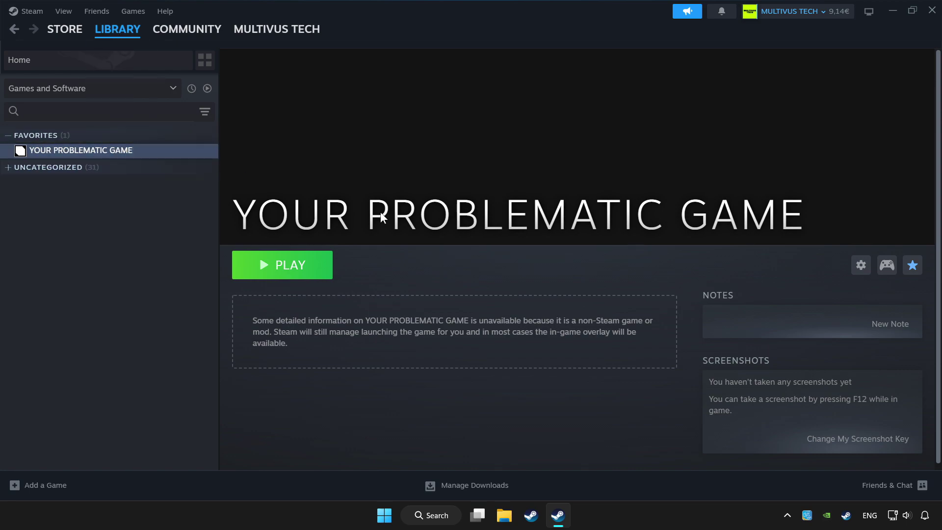
- Enable Steam Input for YOUR PROBLEMATIC GAME and apply Valve's Gamepad template
click(888, 267)
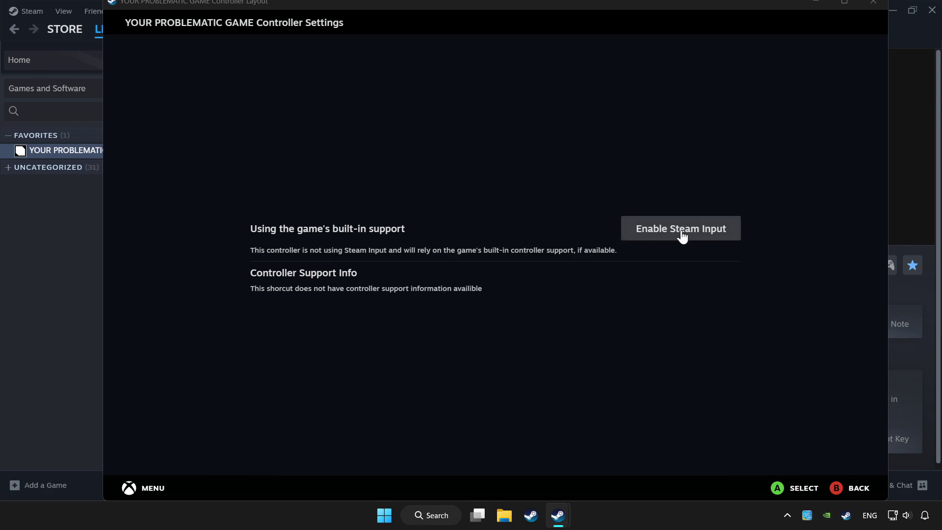
click(684, 235)
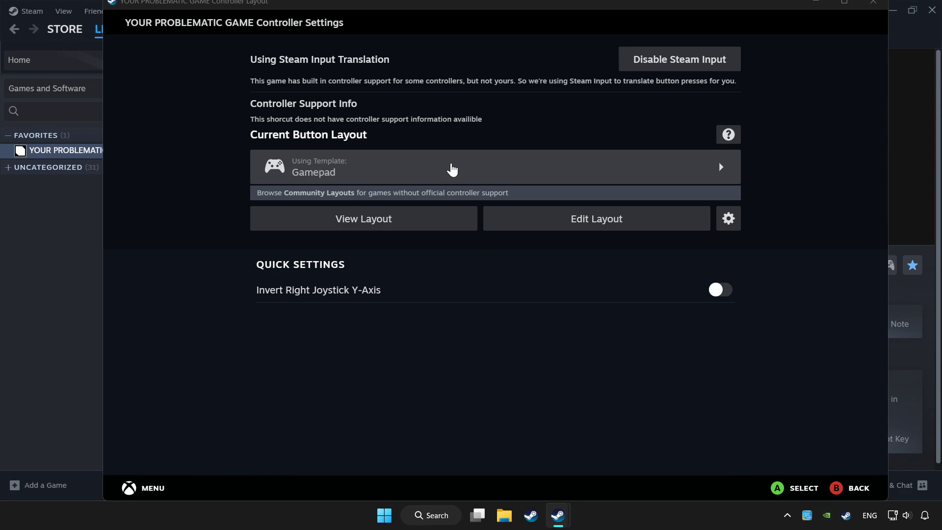
click(451, 169)
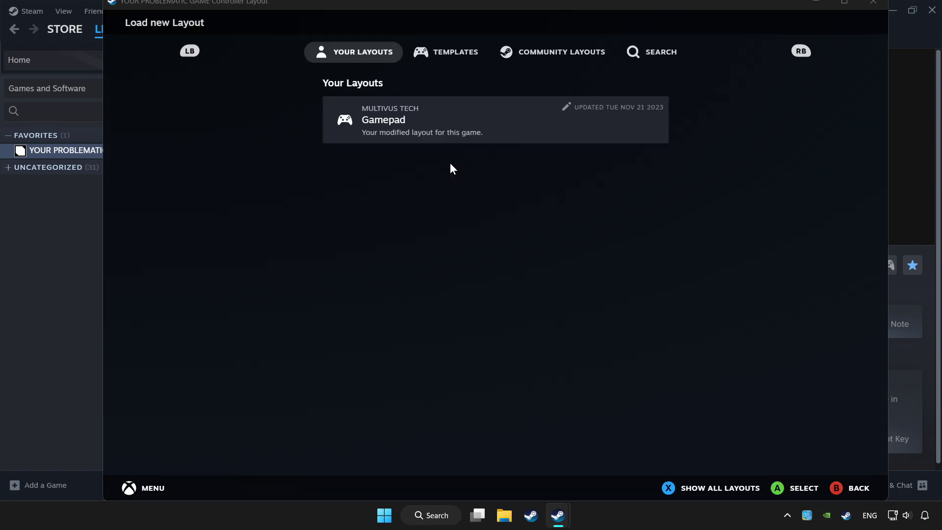
click(447, 53)
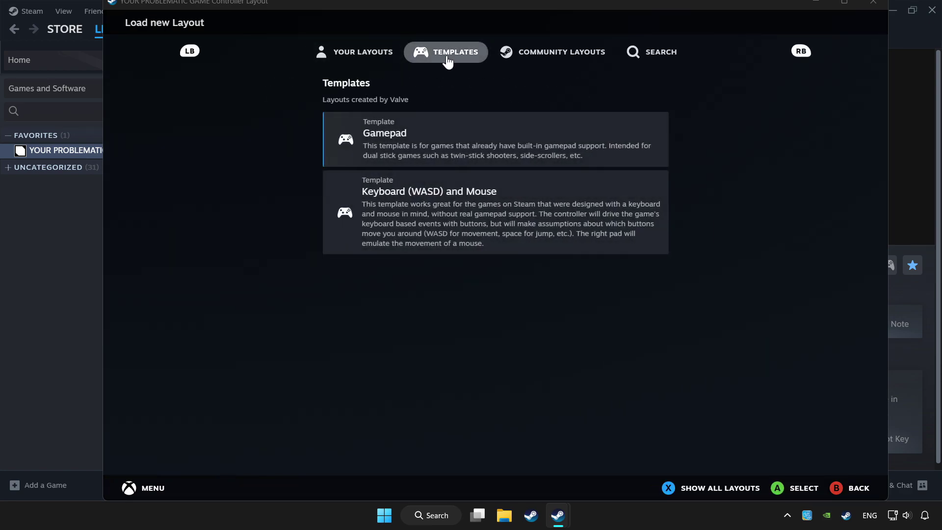
click(403, 133)
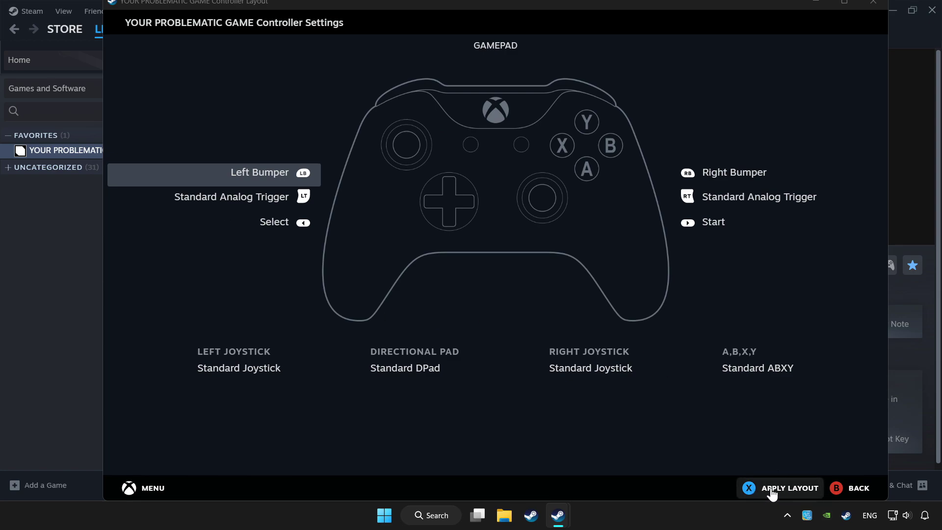
click(771, 490)
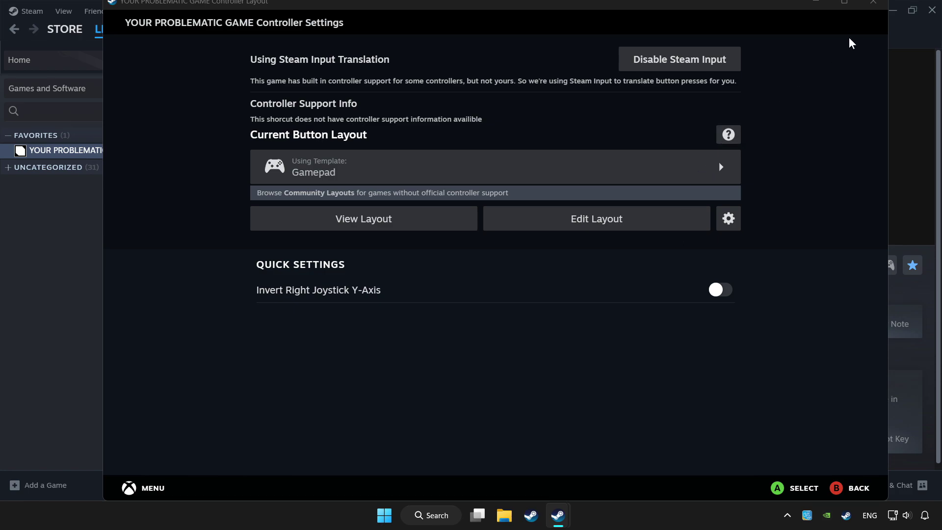
click(872, 6)
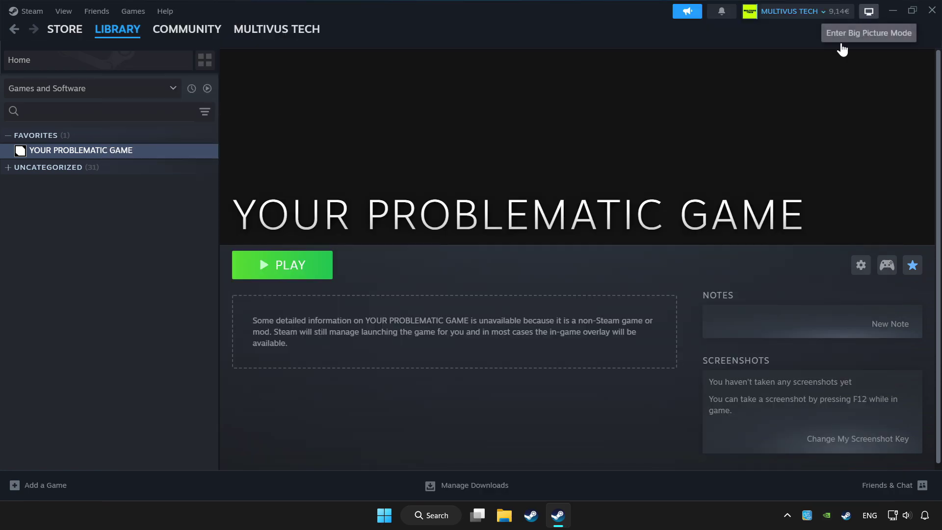